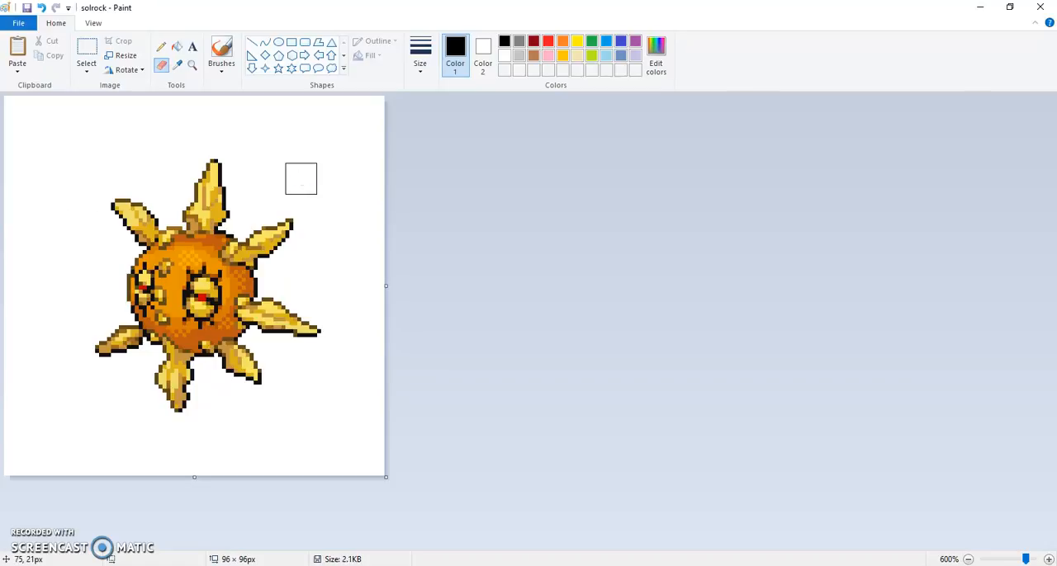
# - Fill the white background around the Solrock sprite with green
pyautogui.click(176, 49)
pyautogui.click(593, 42)
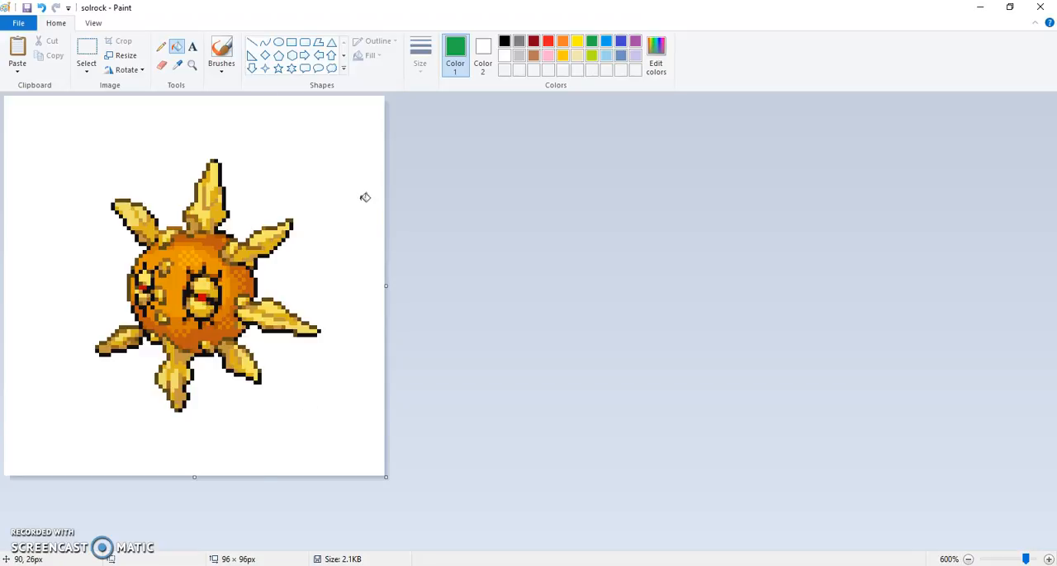
pyautogui.click(339, 141)
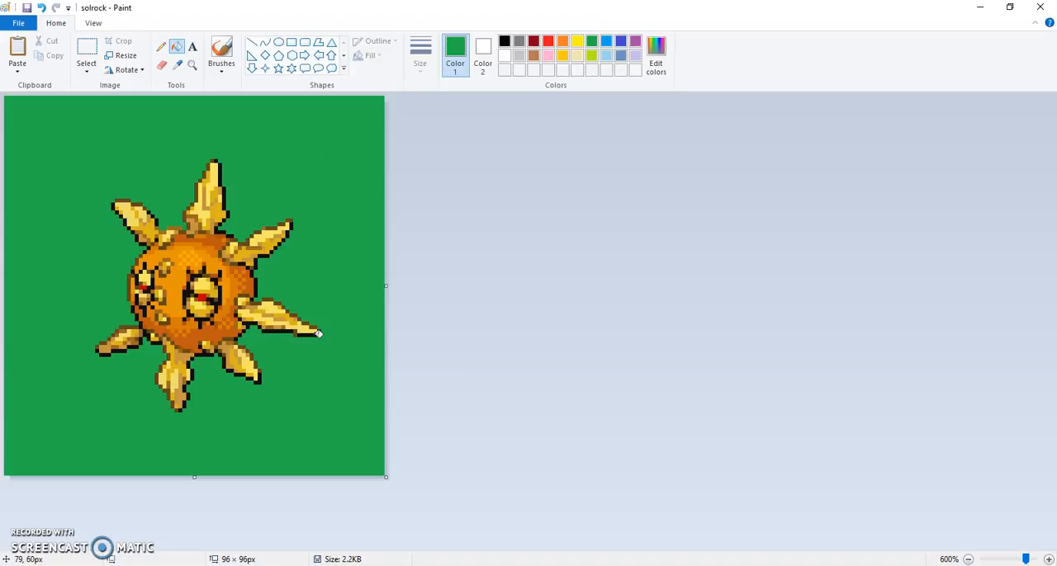
# - Switch to PowerPoint and insert the picture solrock.png onto slide 2
pyautogui.hotkey('alt', 'Tab')
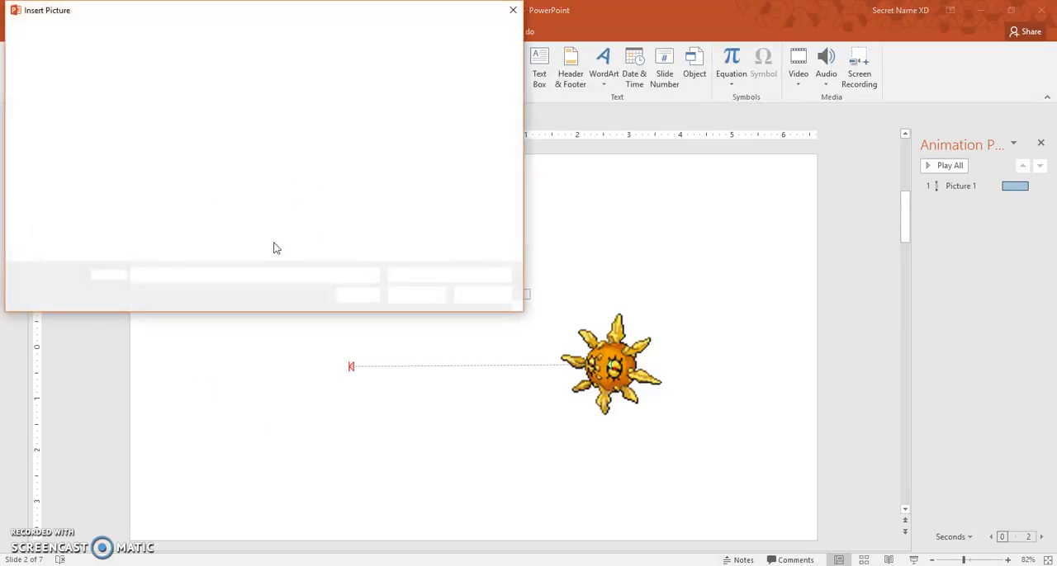
pyautogui.write('solr')
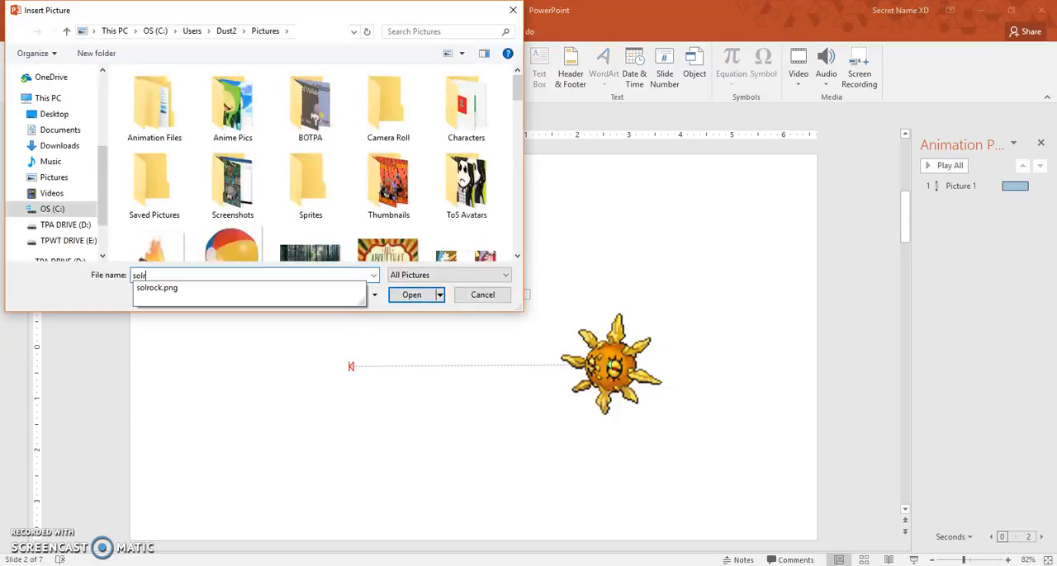
pyautogui.press('Down')
pyautogui.press('Return')
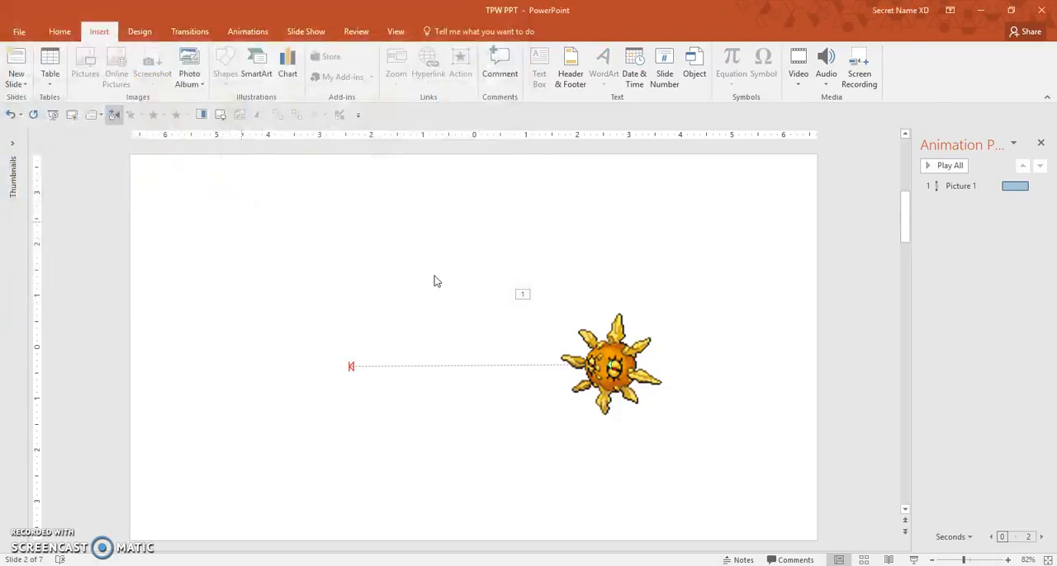
# - Make the green background of the inserted Solrock picture transparent
pyautogui.click(339, 114)
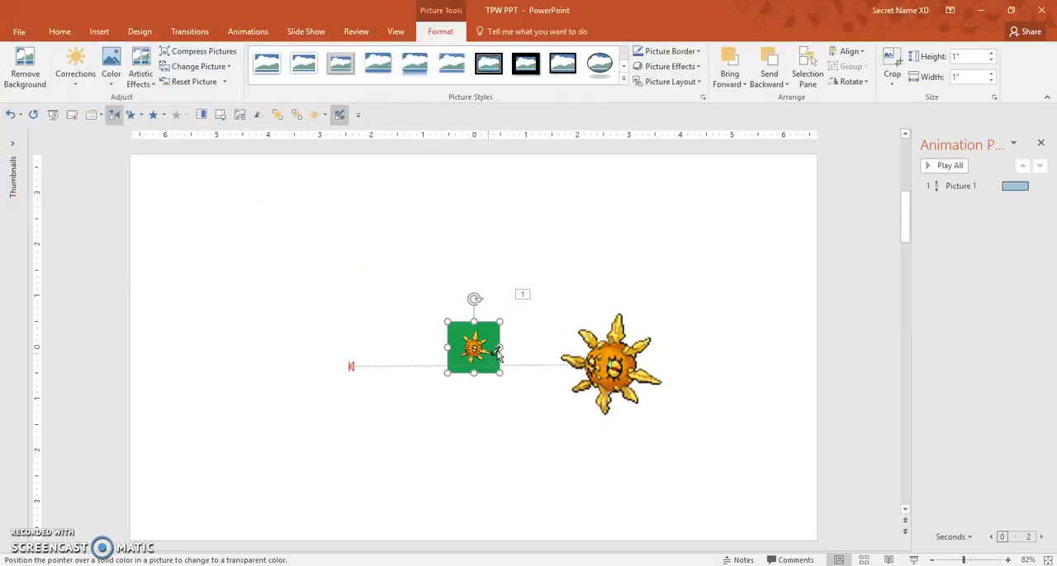
pyautogui.click(495, 356)
# - Enlarge the new Solrock picture to a height of 2.94 inches, matching the original sprite
pyautogui.click(625, 399)
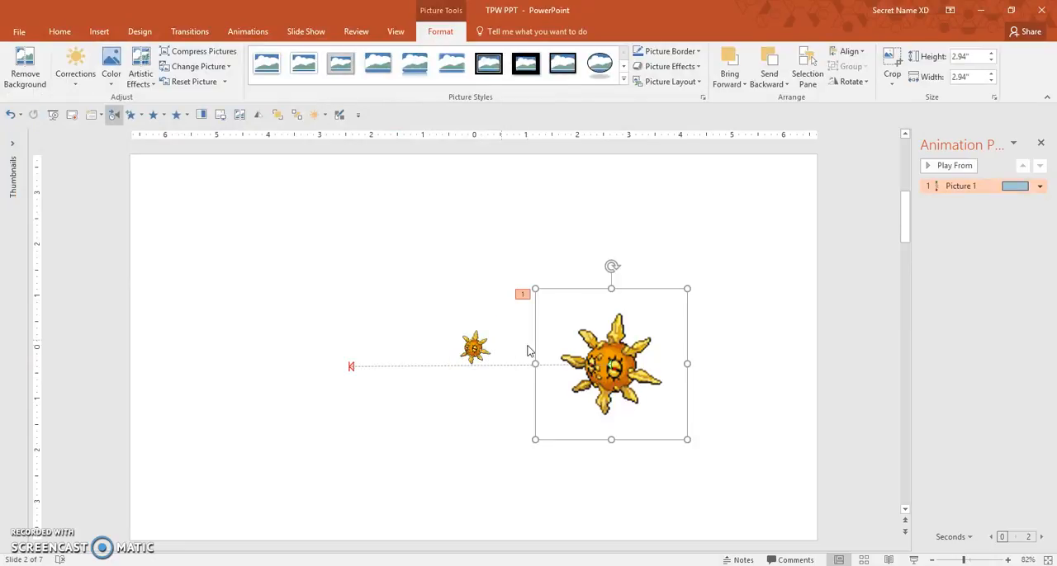
pyautogui.click(480, 357)
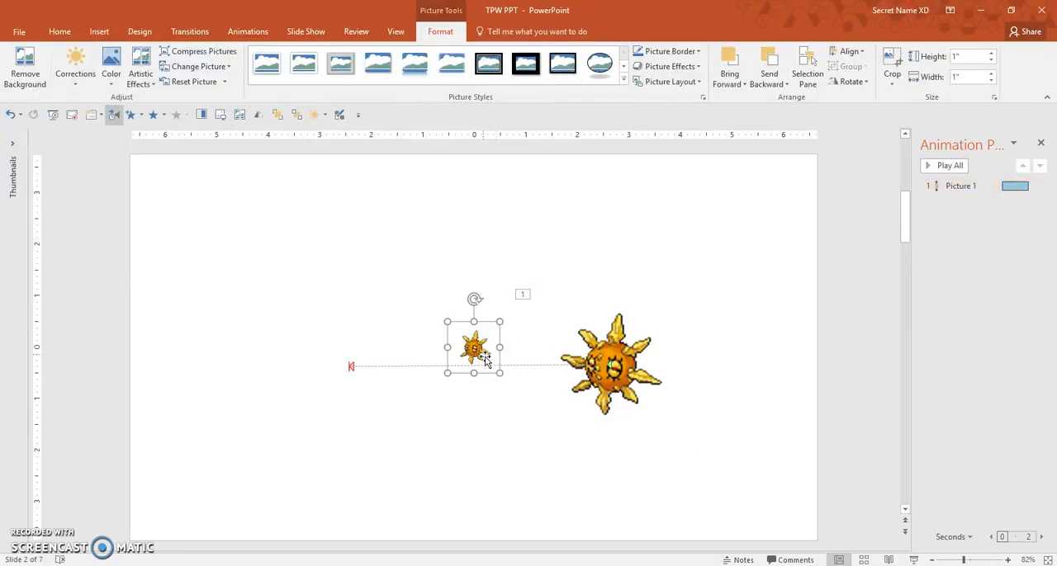
pyautogui.moveTo(498, 373); pyautogui.dragTo(569, 427)
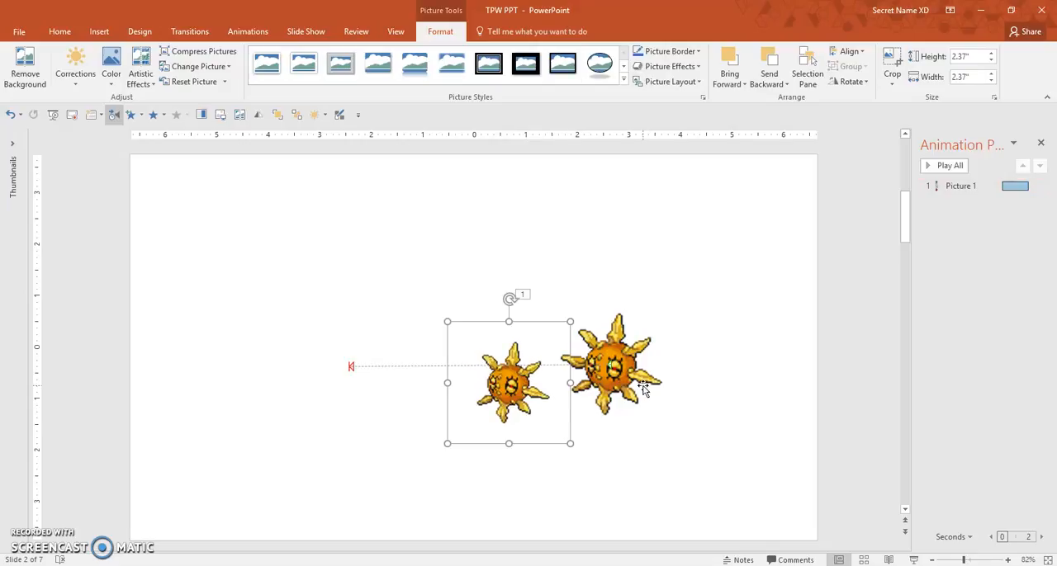
pyautogui.click(960, 185)
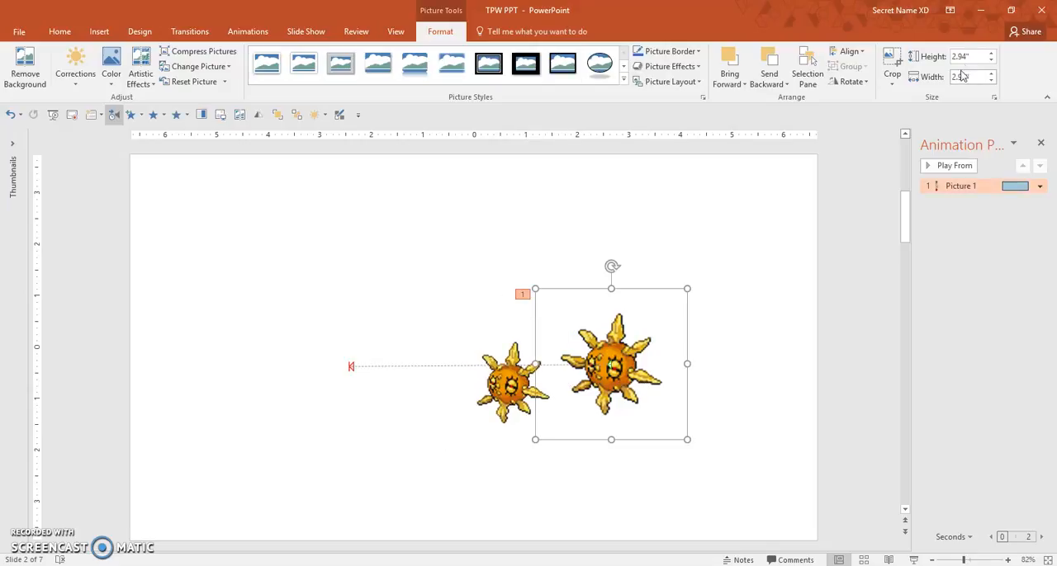
pyautogui.click(524, 429)
pyautogui.click(958, 56)
pyautogui.write('2.94')
pyautogui.press('Return')
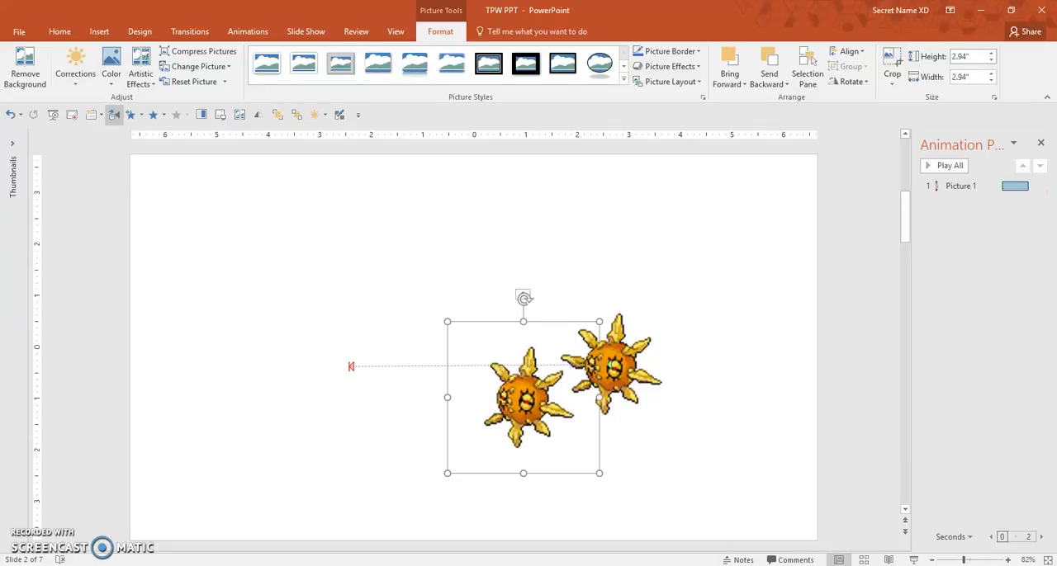
pyautogui.click(623, 392)
pyautogui.click(481, 265)
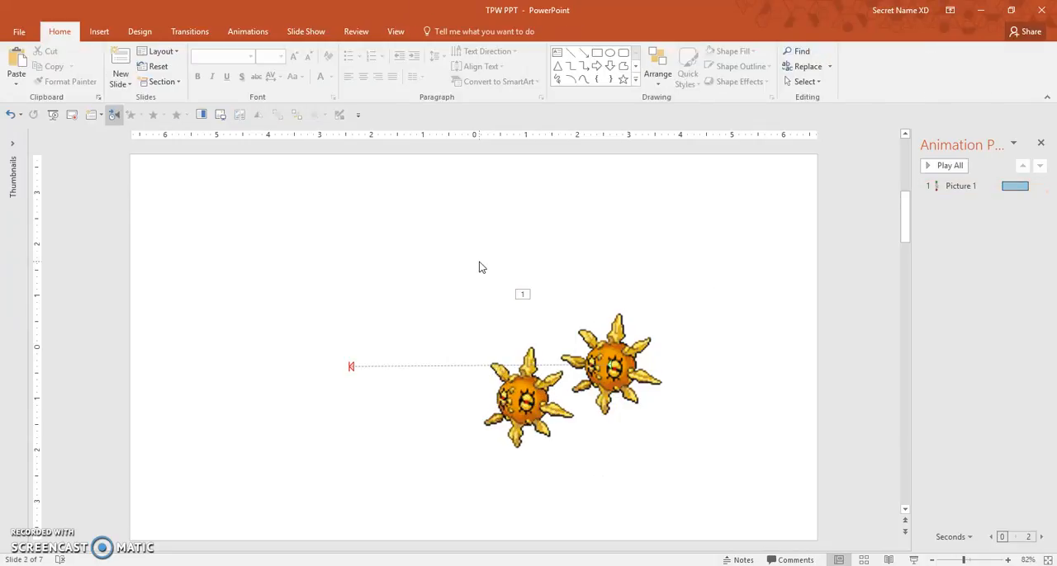
# - Start background removal on the Solrock picture on slide 3 and extend the selection frame to cover the whole picture
pyautogui.scroll(-1, 479, 261)
pyautogui.click(479, 261)
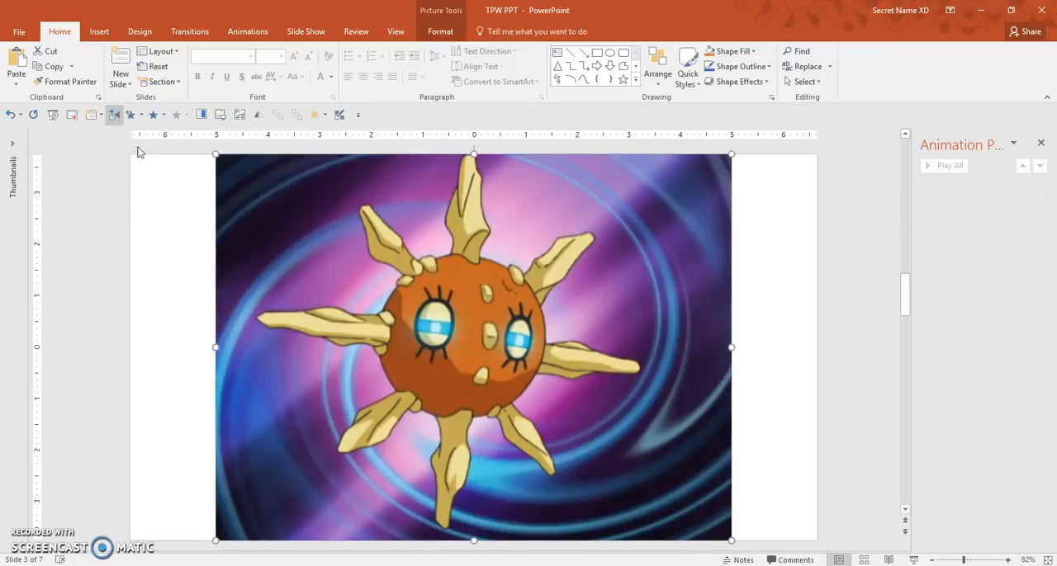
pyautogui.click(440, 31)
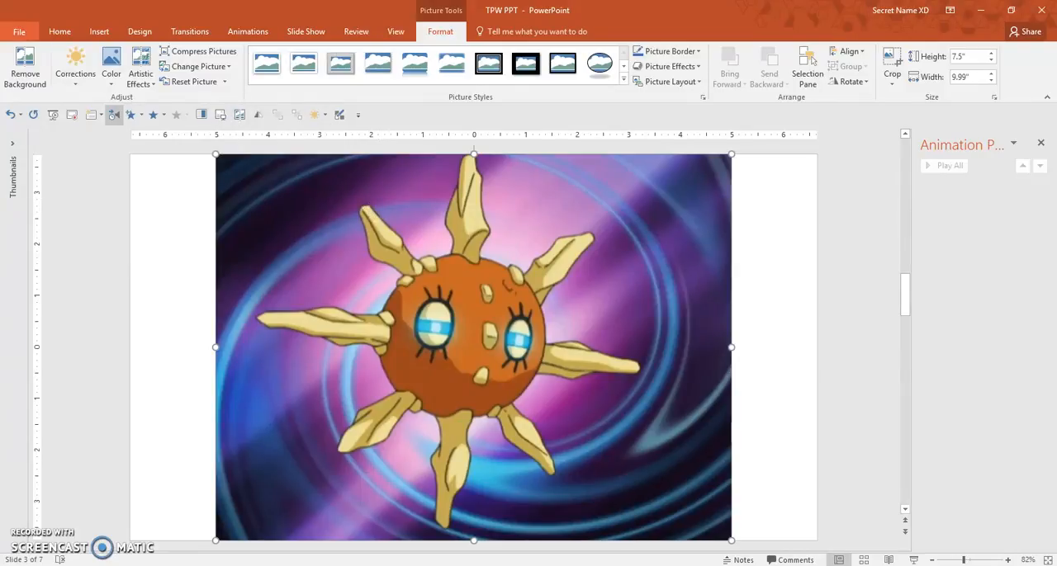
pyautogui.click(10, 63)
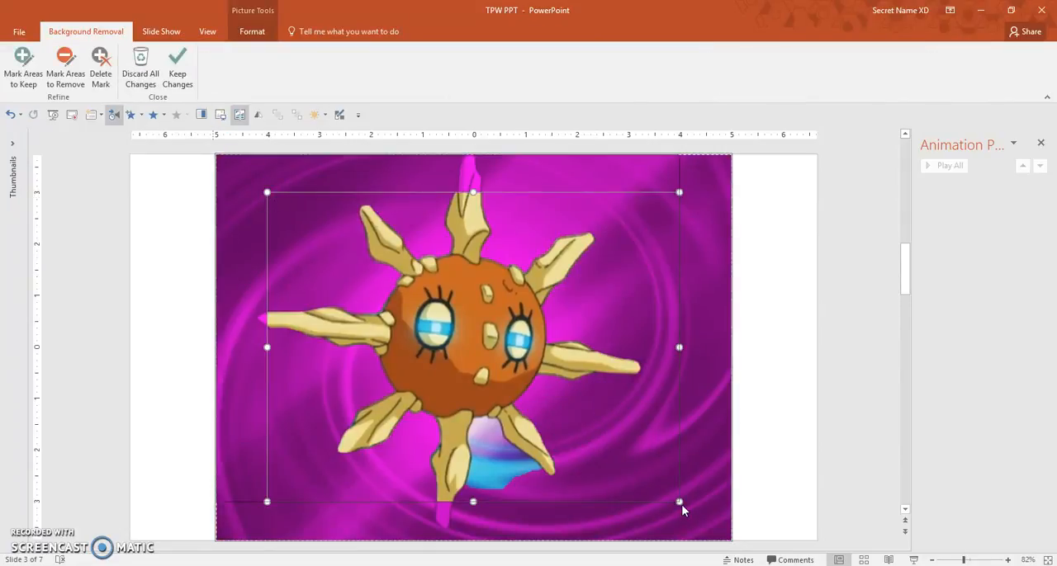
pyautogui.moveTo(680, 503); pyautogui.dragTo(766, 559)
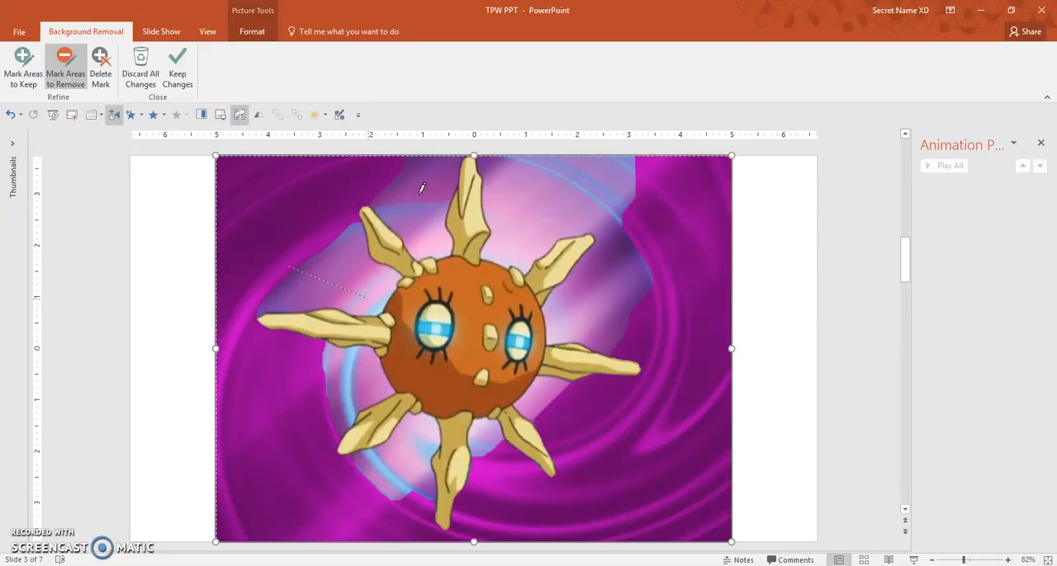
# - Mark the leftover background areas between Solrock's spikes for removal and apply the background removal
pyautogui.moveTo(429, 180); pyautogui.dragTo(417, 215)
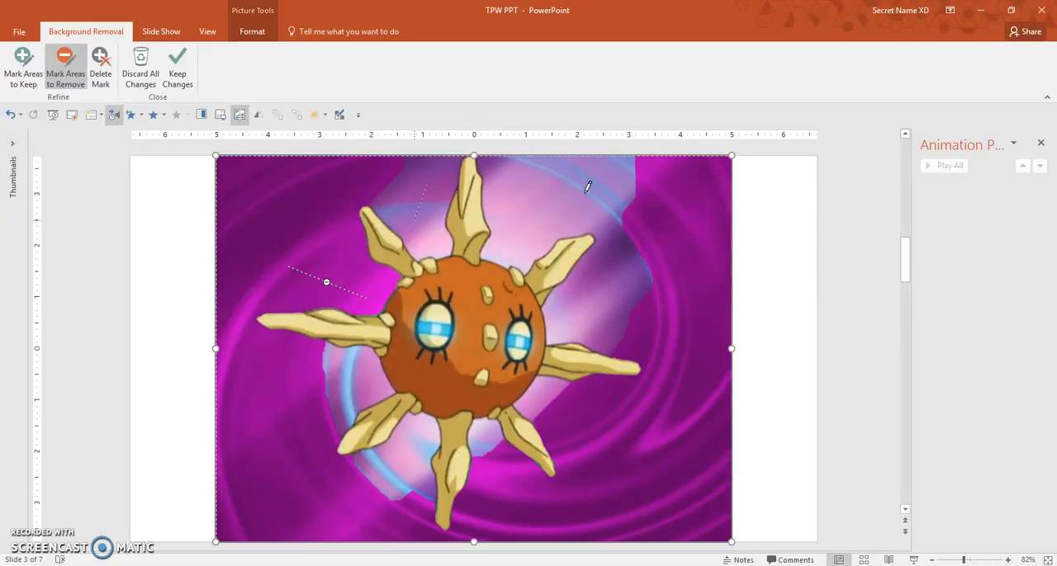
pyautogui.moveTo(588, 191); pyautogui.dragTo(492, 247)
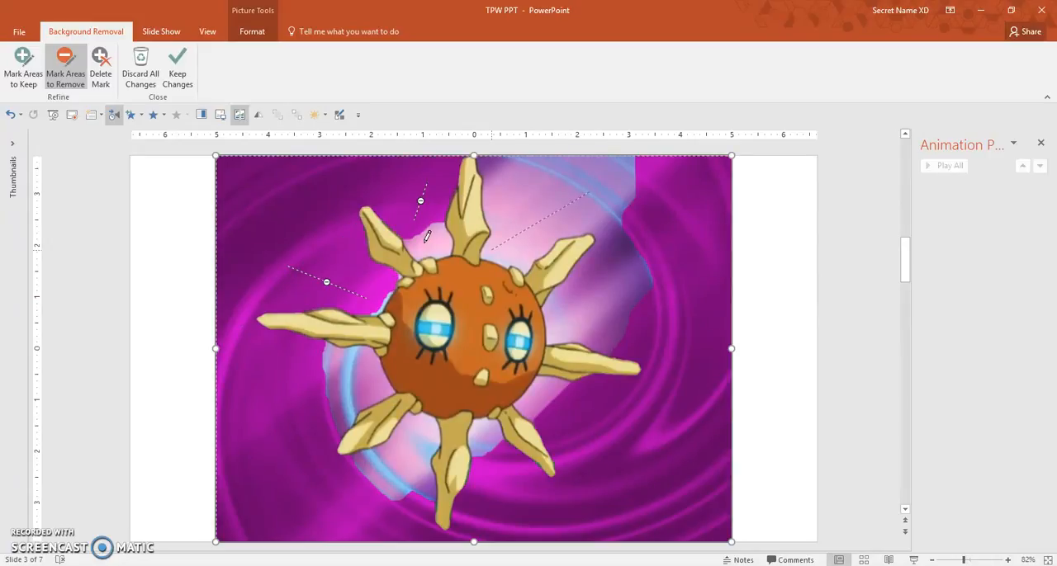
pyautogui.moveTo(369, 376); pyautogui.dragTo(318, 401)
pyautogui.moveTo(385, 490); pyautogui.dragTo(383, 499)
pyautogui.moveTo(485, 429); pyautogui.dragTo(485, 470)
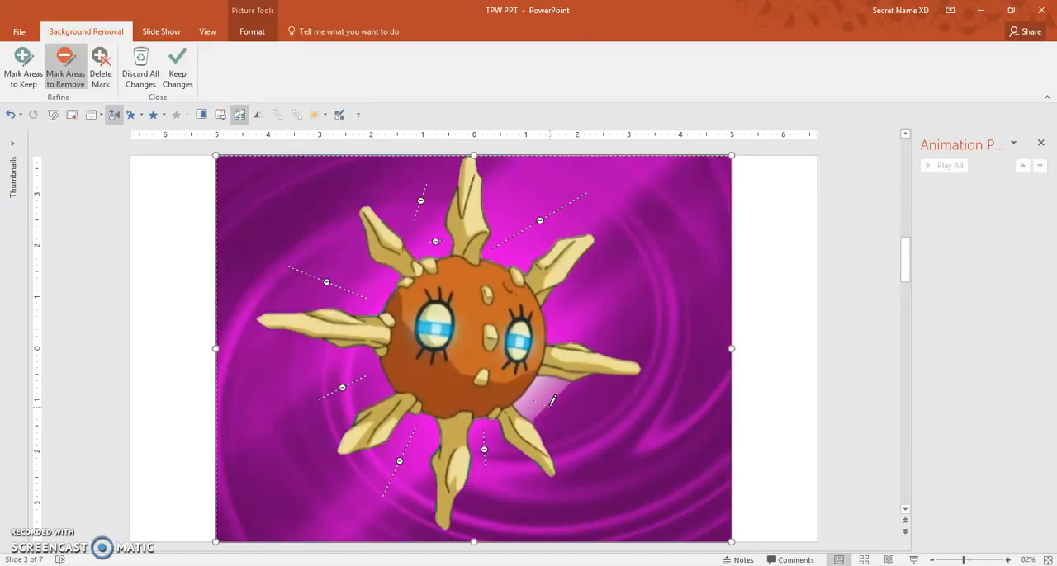
pyautogui.moveTo(553, 403); pyautogui.dragTo(535, 403)
pyautogui.press('Escape')
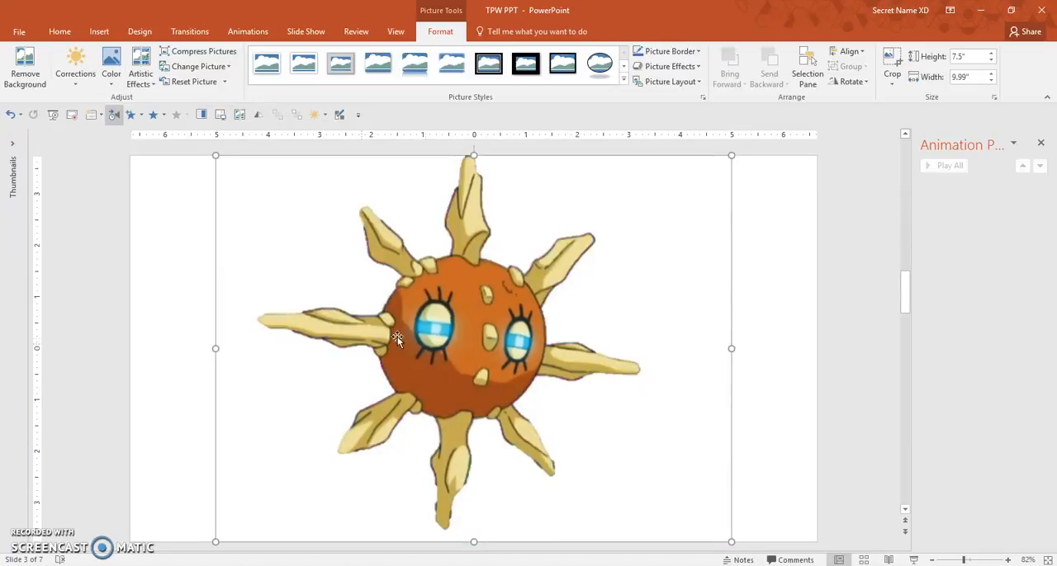
# - Go to slide 4 and preview its animations starting from the pink shovel's entry
pyautogui.click(171, 255)
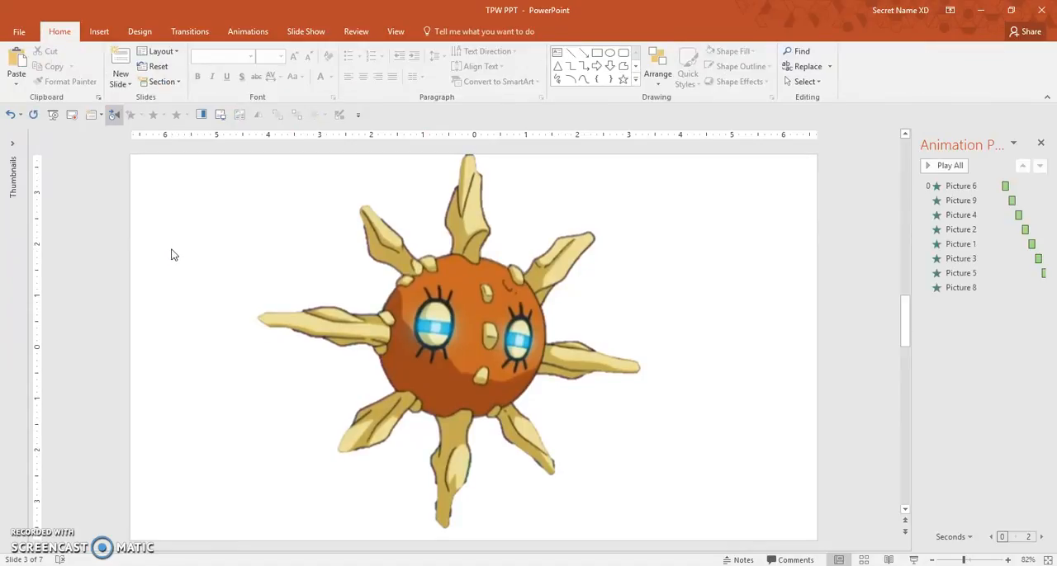
pyautogui.scroll(-2, 171, 255)
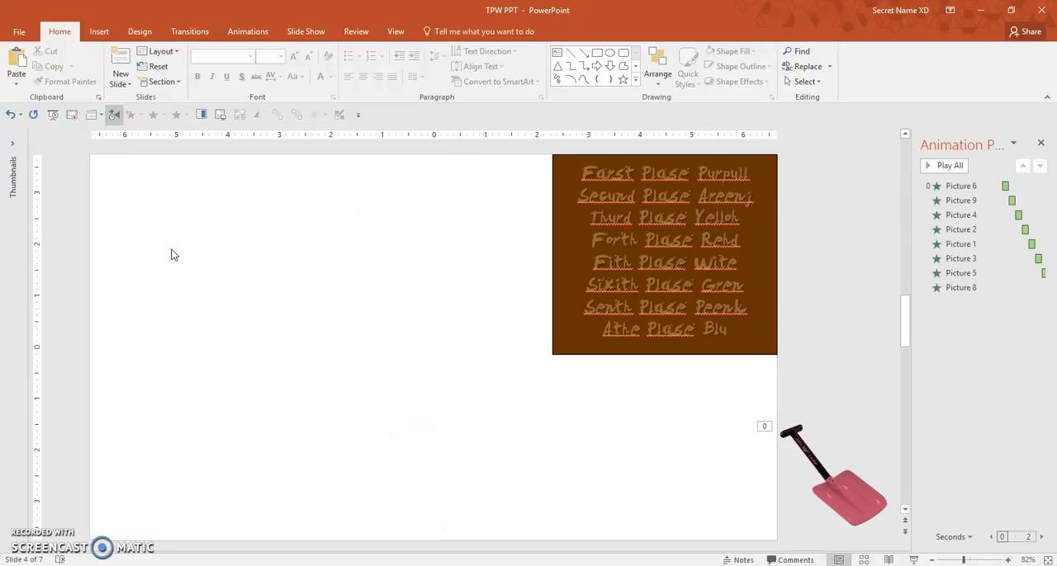
pyautogui.click(815, 435)
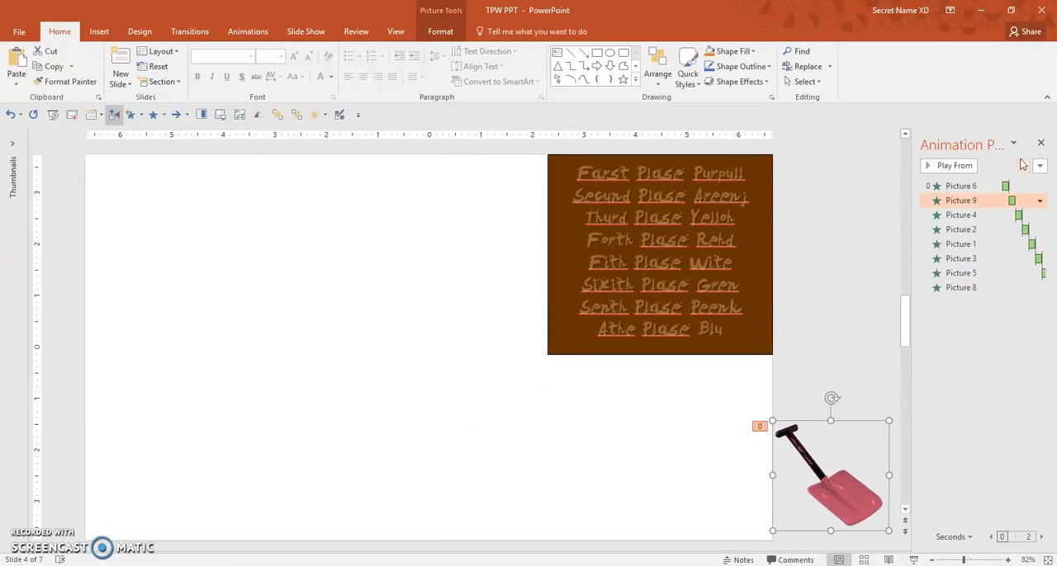
pyautogui.click(956, 171)
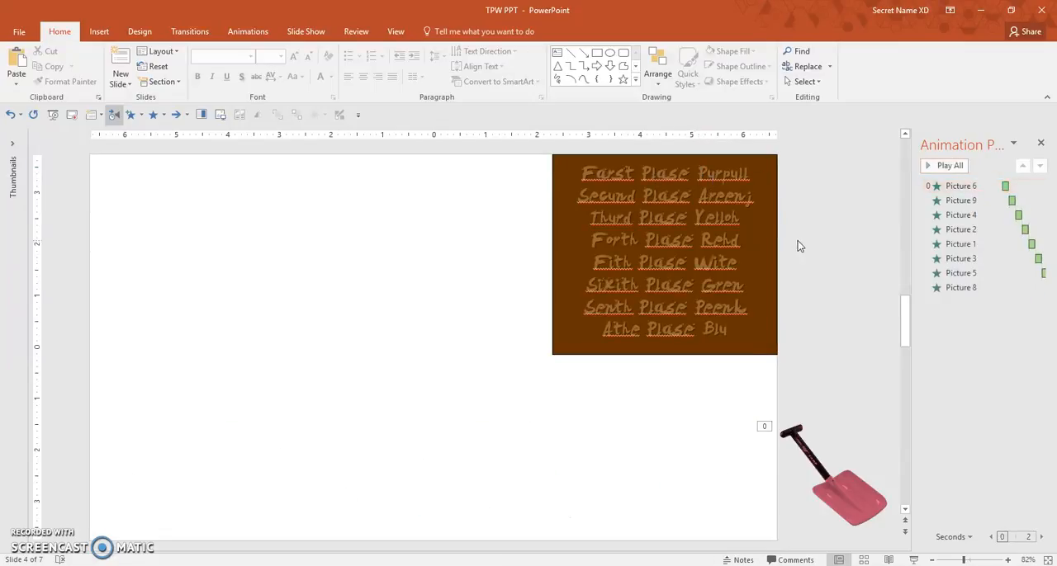
# - Display the Selection pane and rename the pink shovel picture as Pink
pyautogui.click(830, 501)
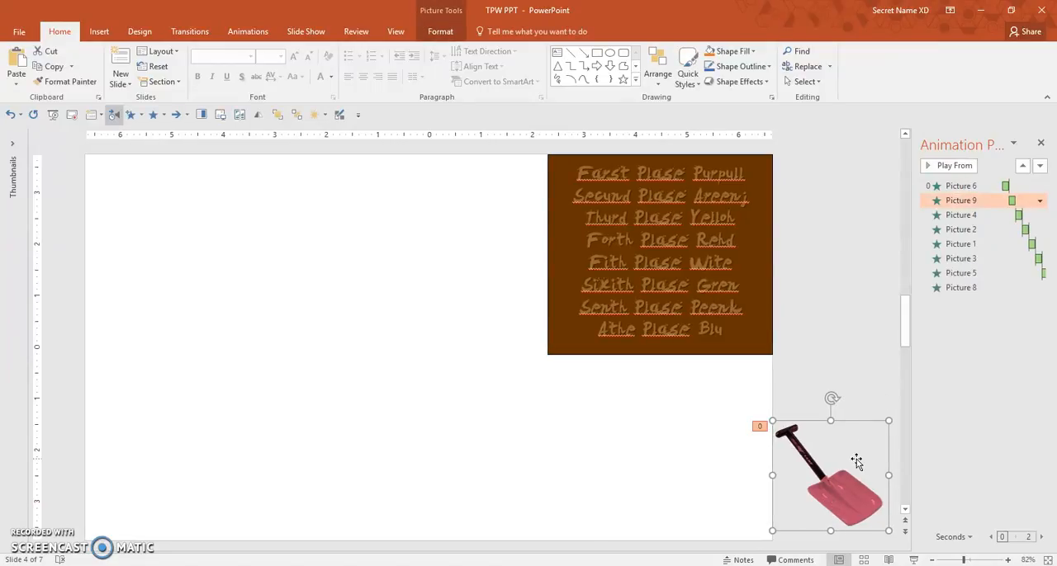
pyautogui.click(808, 82)
pyautogui.click(842, 129)
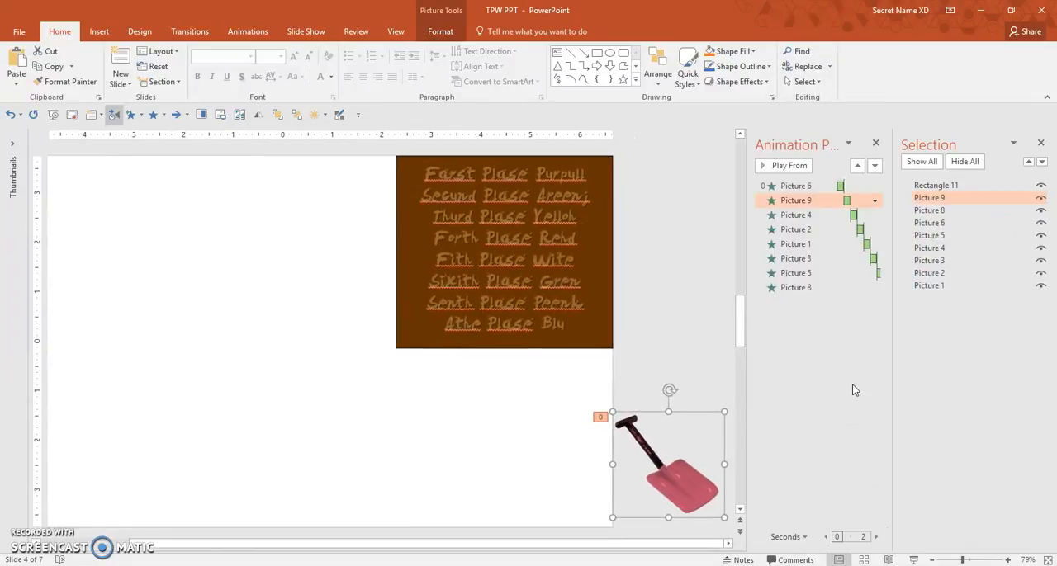
pyautogui.click(925, 202)
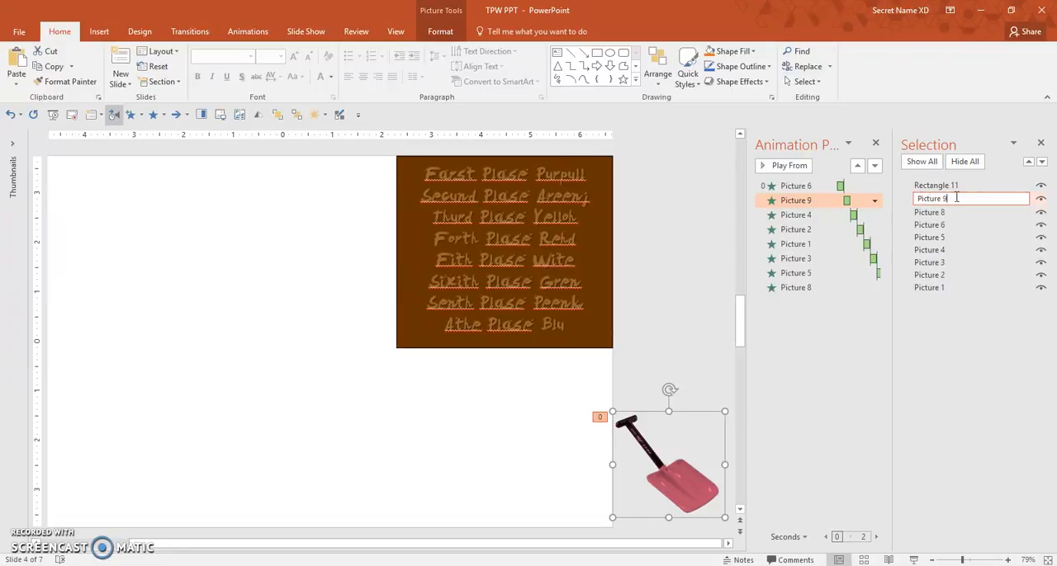
pyautogui.moveTo(955, 199); pyautogui.dragTo(915, 199)
pyautogui.write('Pink')
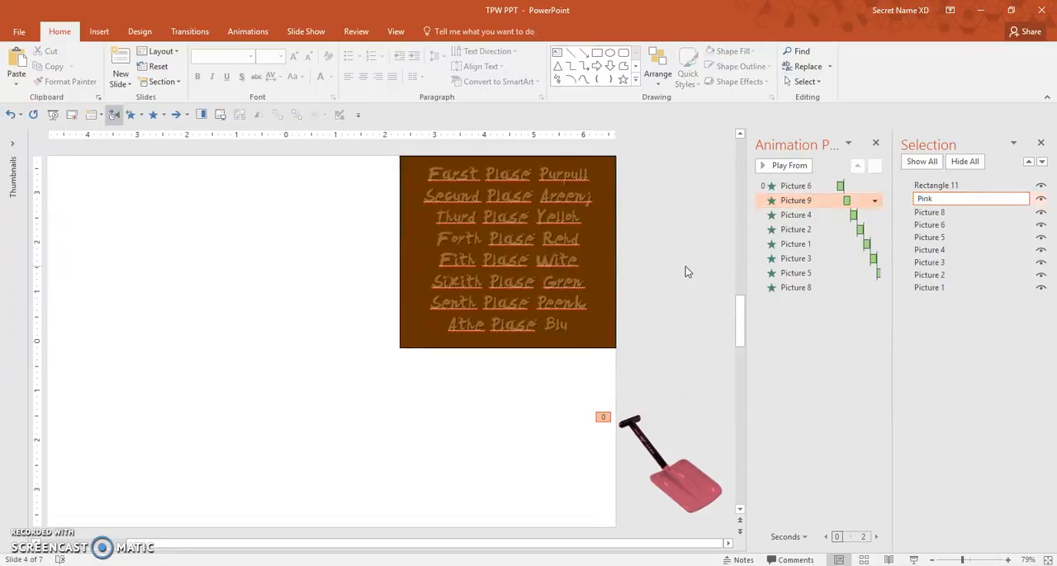
pyautogui.press('Return')
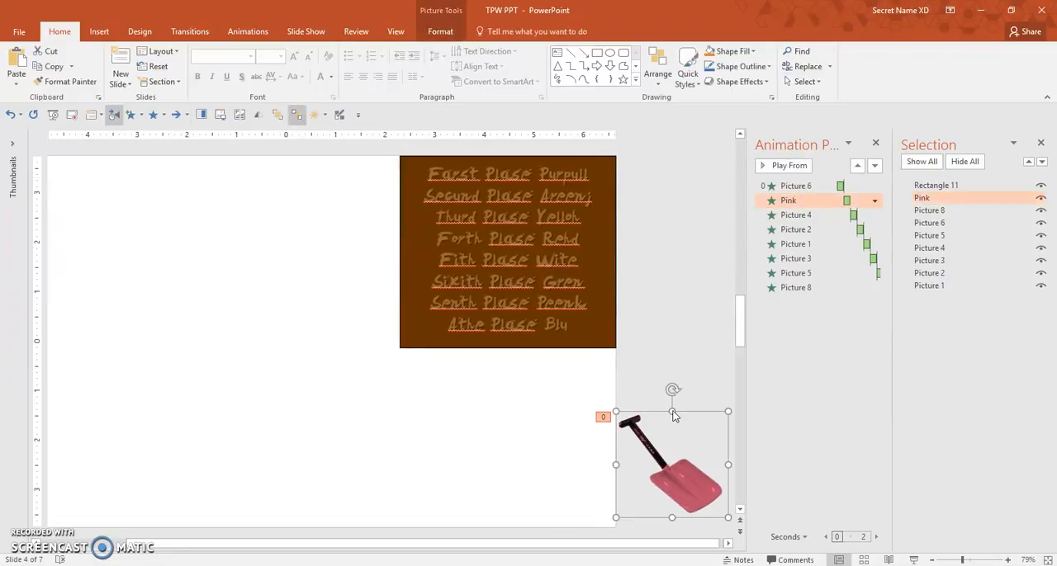
# - Rename the shovel pictures to Peenk, Wite, Purpull, Gren, Rehd, Areenj, Yelloh and Blu
pyautogui.click(679, 461)
pyautogui.click(944, 200)
pyautogui.moveTo(948, 198); pyautogui.dragTo(795, 203)
pyautogui.write('WhiteWhite')
pyautogui.click(659, 264)
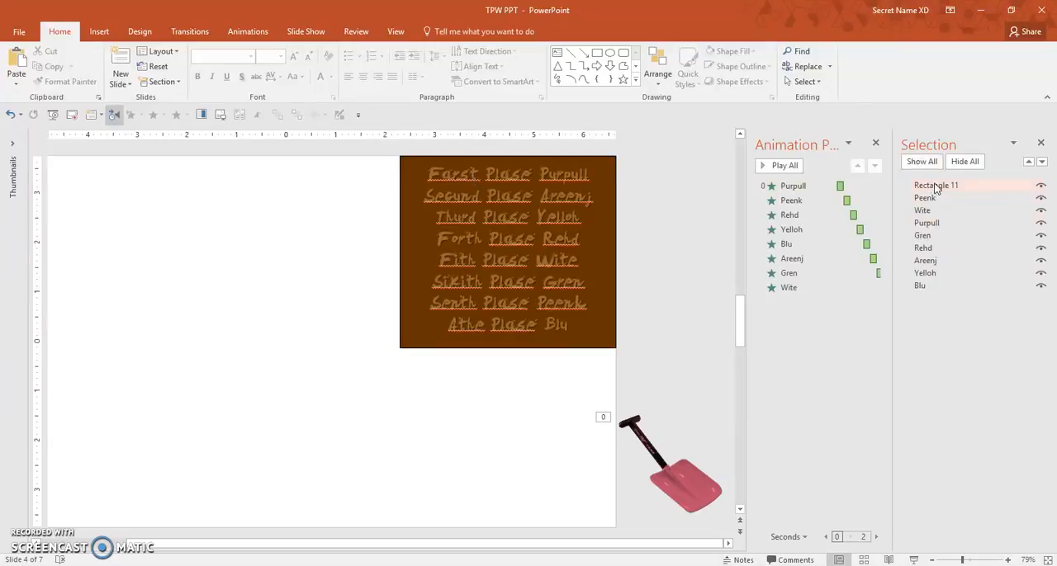
pyautogui.click(651, 487)
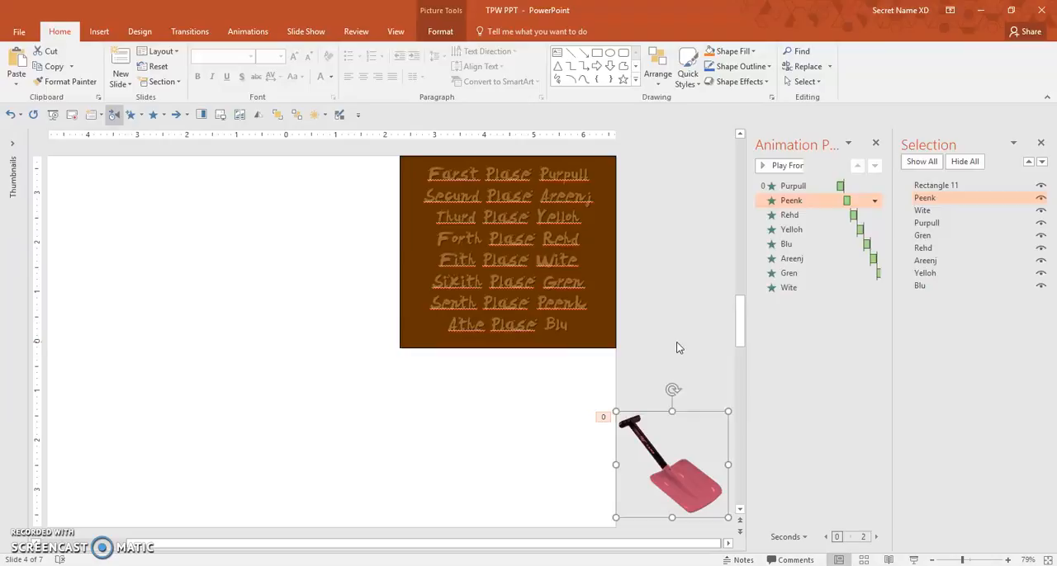
pyautogui.hotkey('ctrl', 'v')
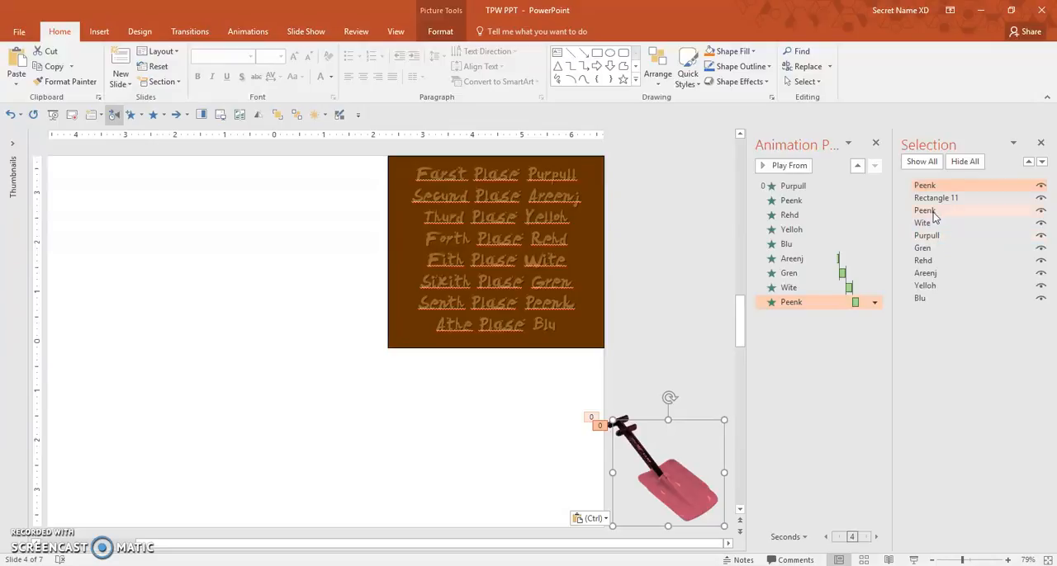
pyautogui.press('Delete')
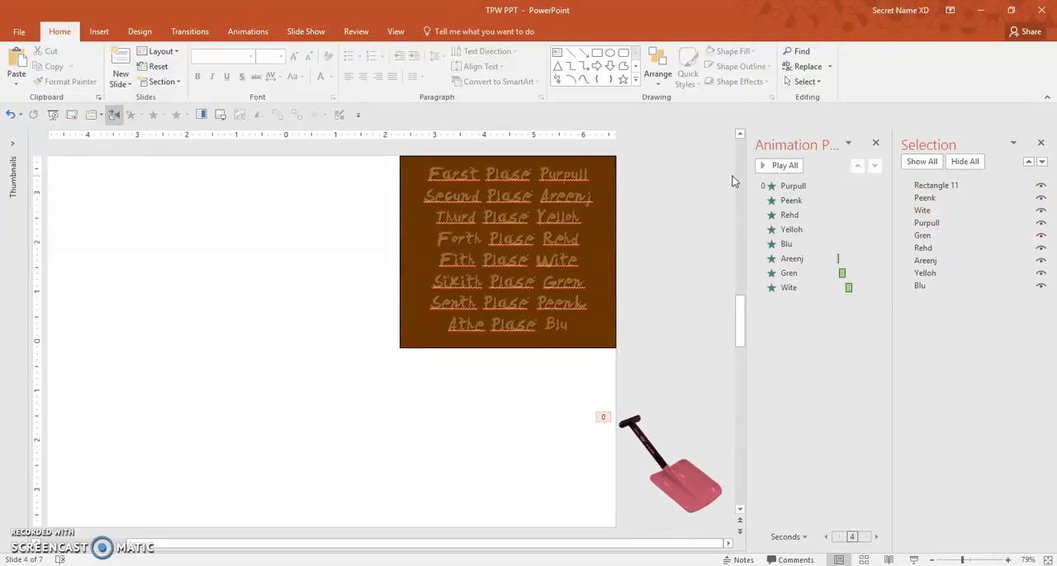
# - Preview the slide's animation sequence starting from the Purpull entry
pyautogui.click(773, 184)
pyautogui.click(784, 167)
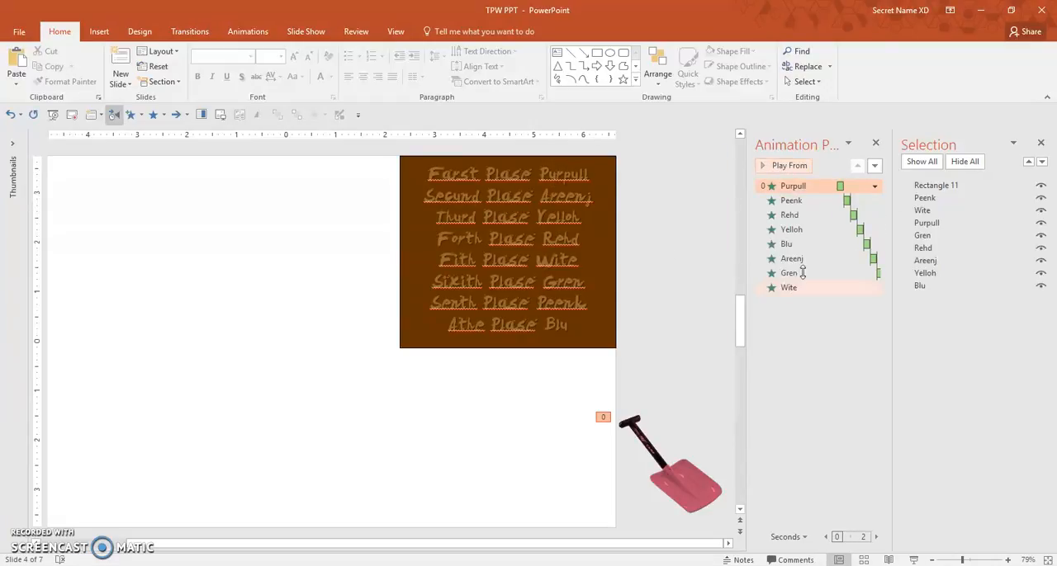
pyautogui.click(802, 184)
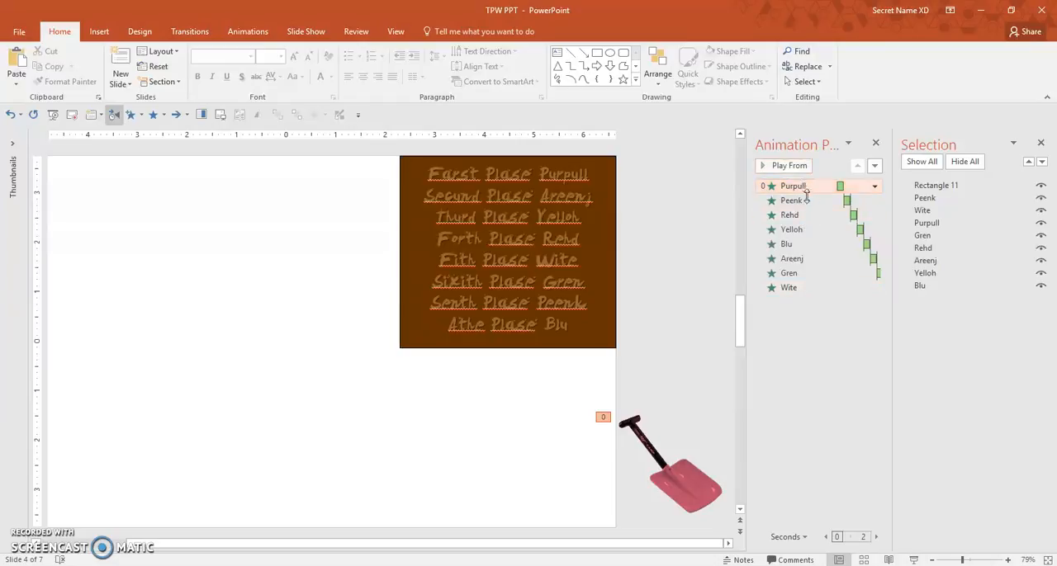
# - Reorder the slide's animations to Purpull, Areenj, Yelloh, Rehd, Wite, Gren, Peenk, Blu to match the placings listed on the slide
pyautogui.click(800, 258)
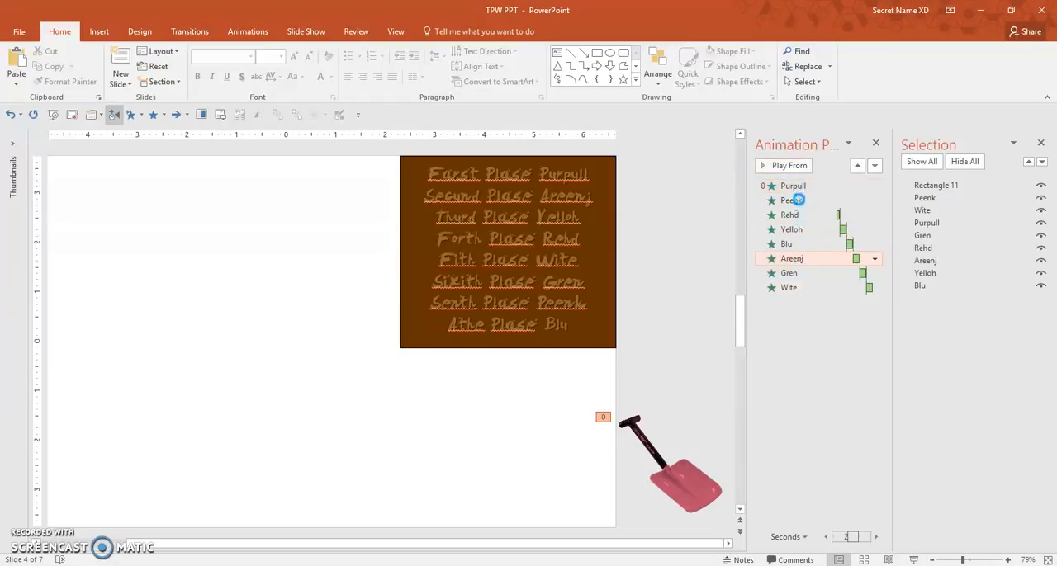
pyautogui.click(619, 390)
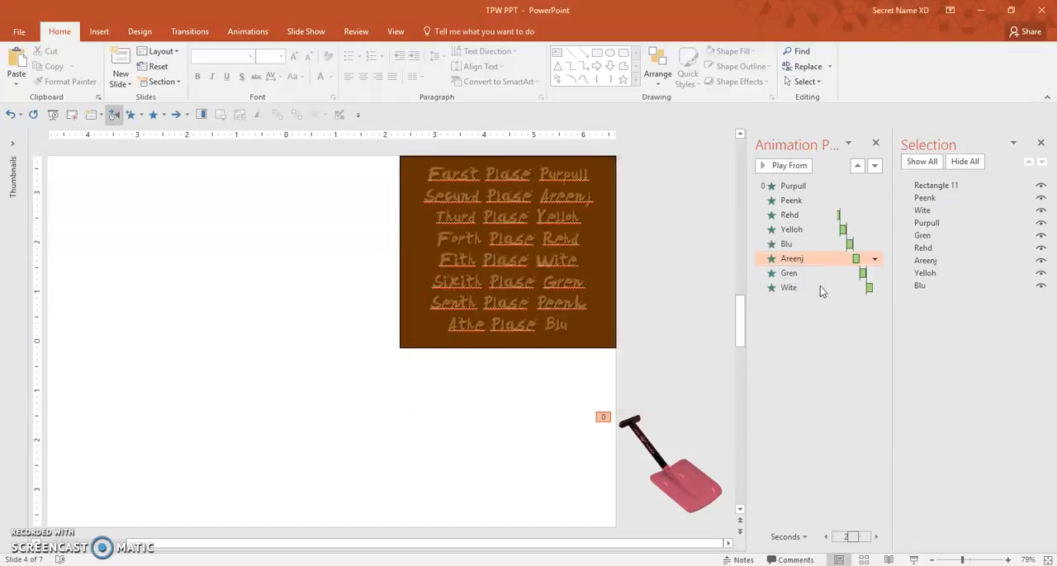
pyautogui.moveTo(805, 250); pyautogui.dragTo(792, 193)
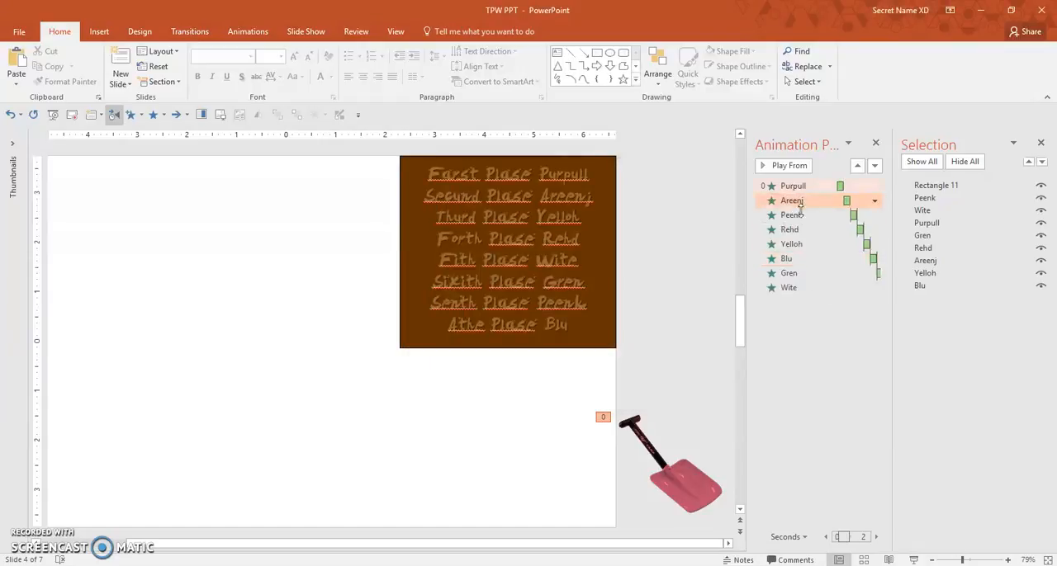
pyautogui.moveTo(791, 244); pyautogui.dragTo(797, 208)
pyautogui.moveTo(797, 244); pyautogui.dragTo(796, 229)
pyautogui.moveTo(793, 288); pyautogui.dragTo(793, 242)
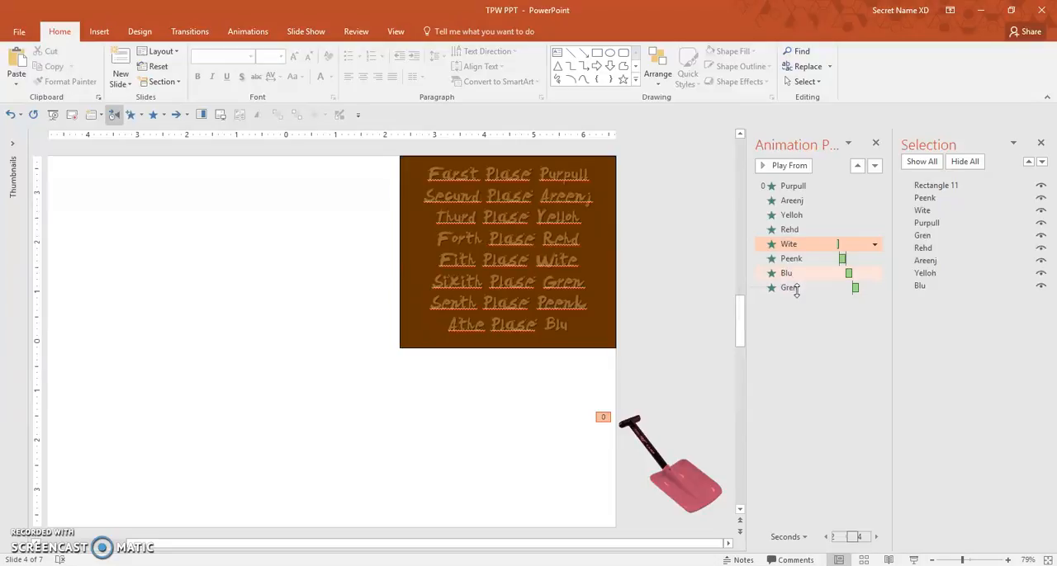
pyautogui.click(795, 258)
pyautogui.click(795, 289)
pyautogui.moveTo(795, 290); pyautogui.dragTo(794, 257)
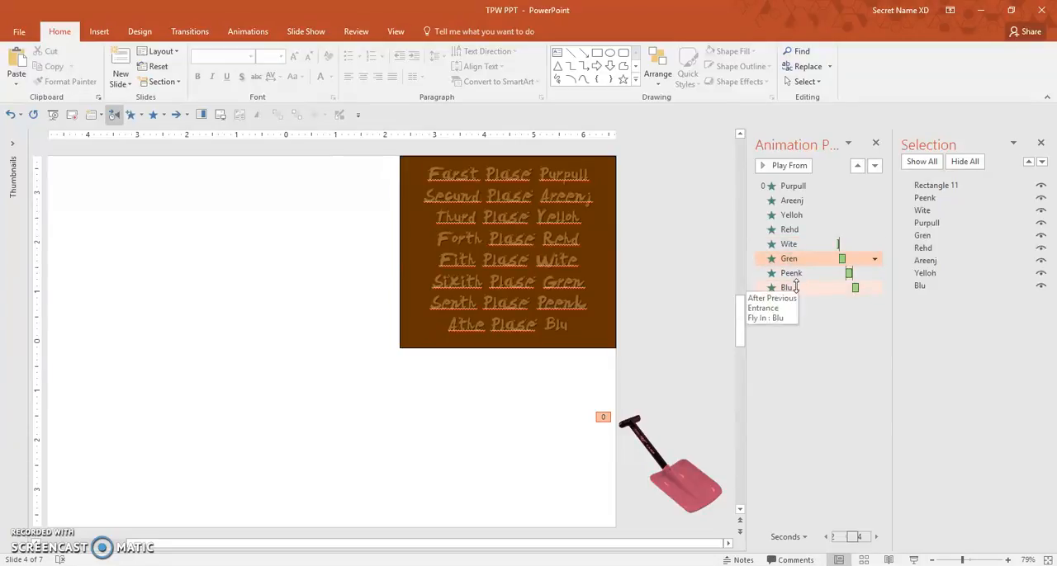
# - Preview the reordered animation sequence starting from the Purpull entry, and check the Purpull and Areenj entries in the animation list
pyautogui.click(793, 186)
pyautogui.click(783, 166)
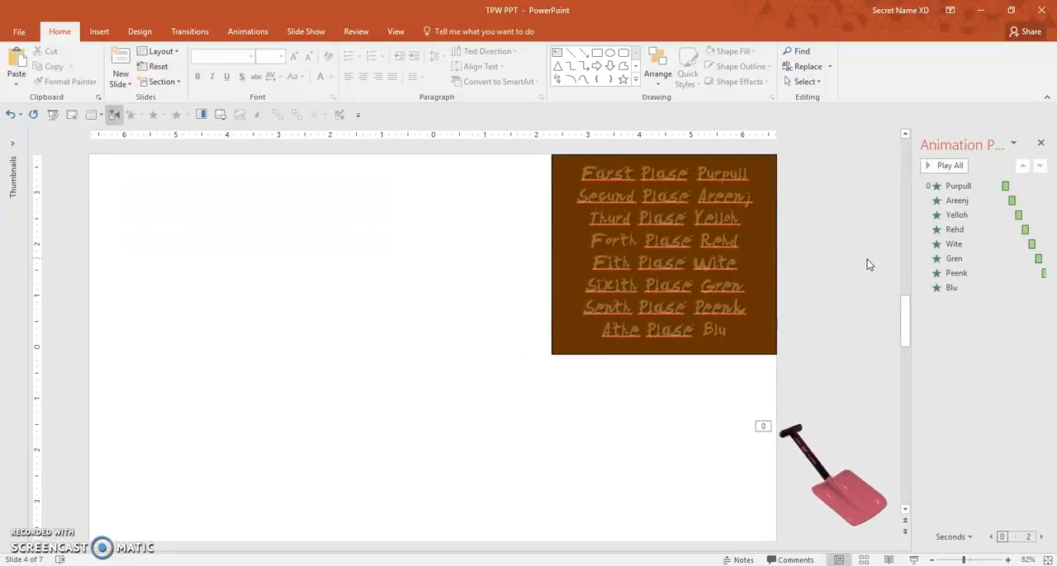
pyautogui.click(964, 188)
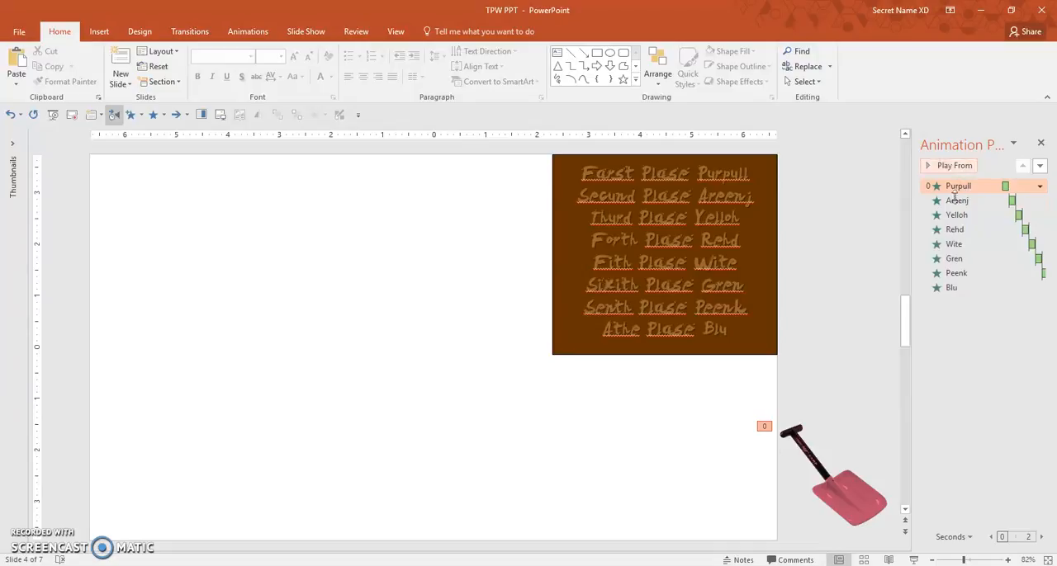
pyautogui.click(960, 202)
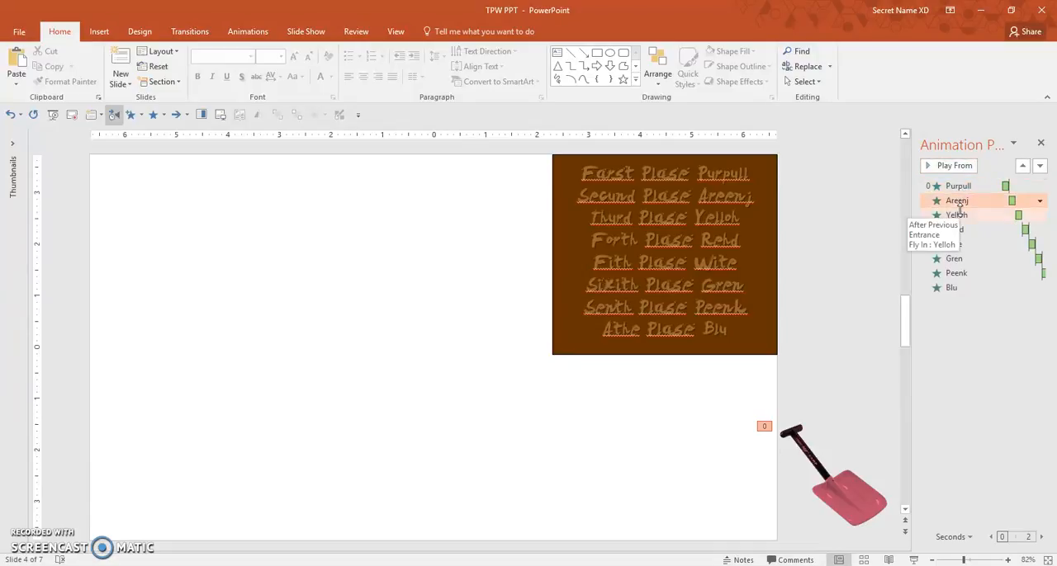